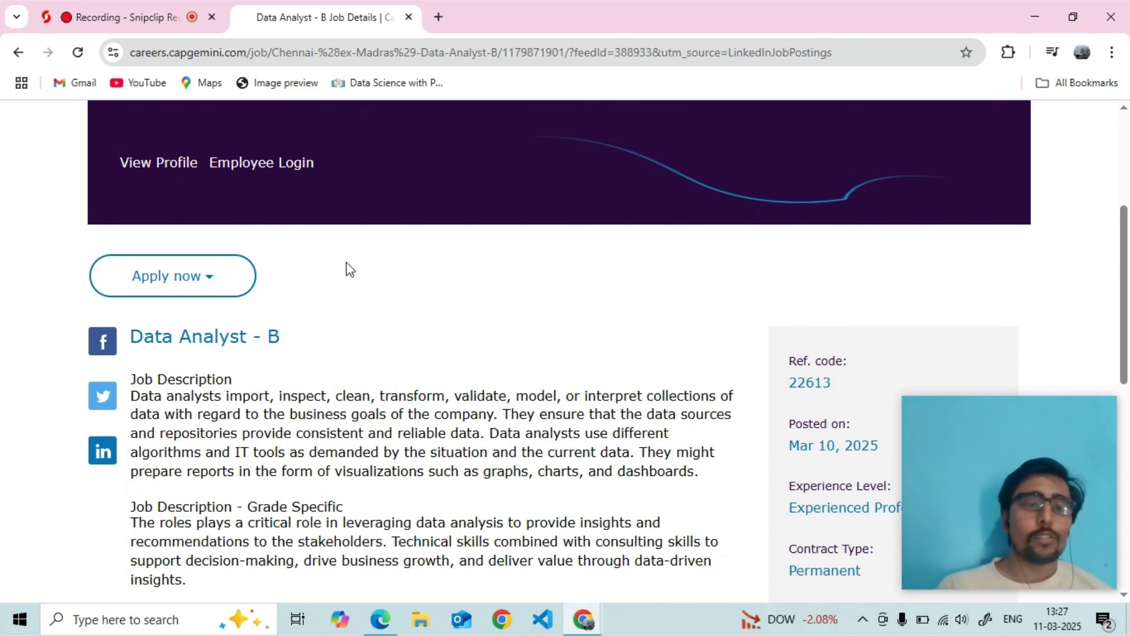
scroll(346, 269, down, 1)
scroll(346, 269, down, 1)
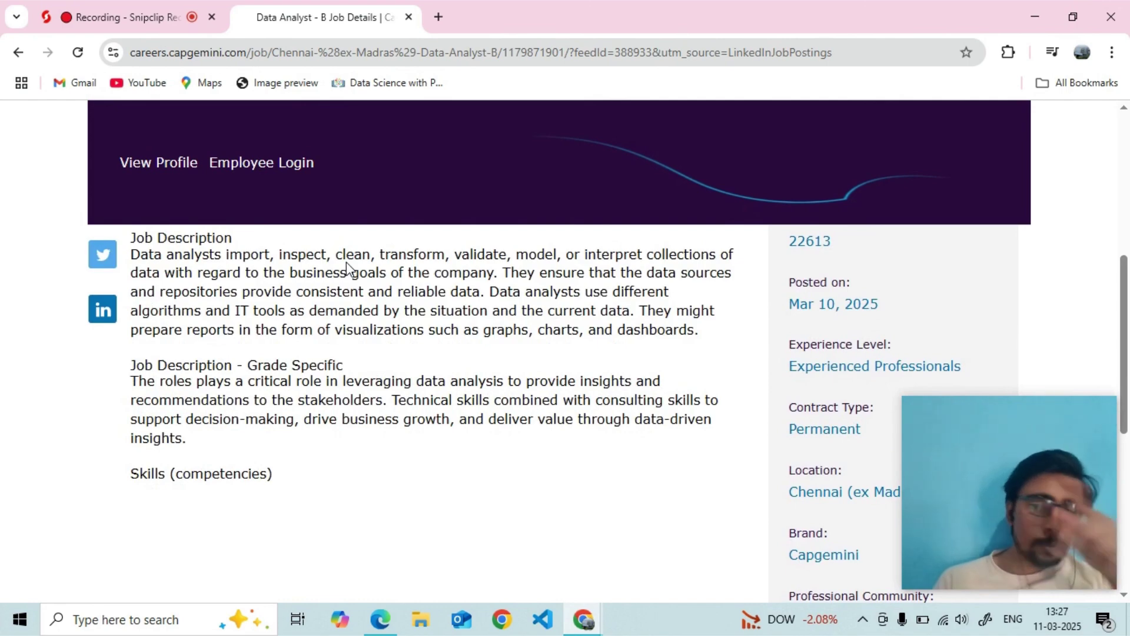
scroll(346, 269, down, 2)
scroll(346, 270, down, 1)
scroll(346, 269, up, 4)
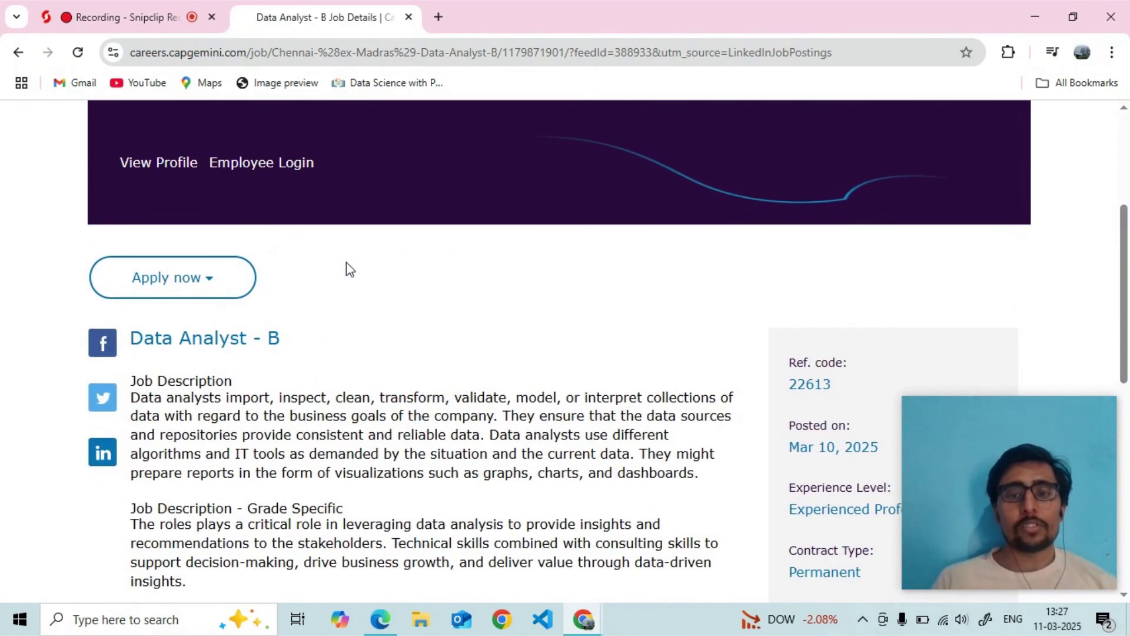
scroll(346, 270, down, 1)
scroll(346, 270, down, 2)
scroll(346, 269, down, 1)
scroll(346, 270, up, 1)
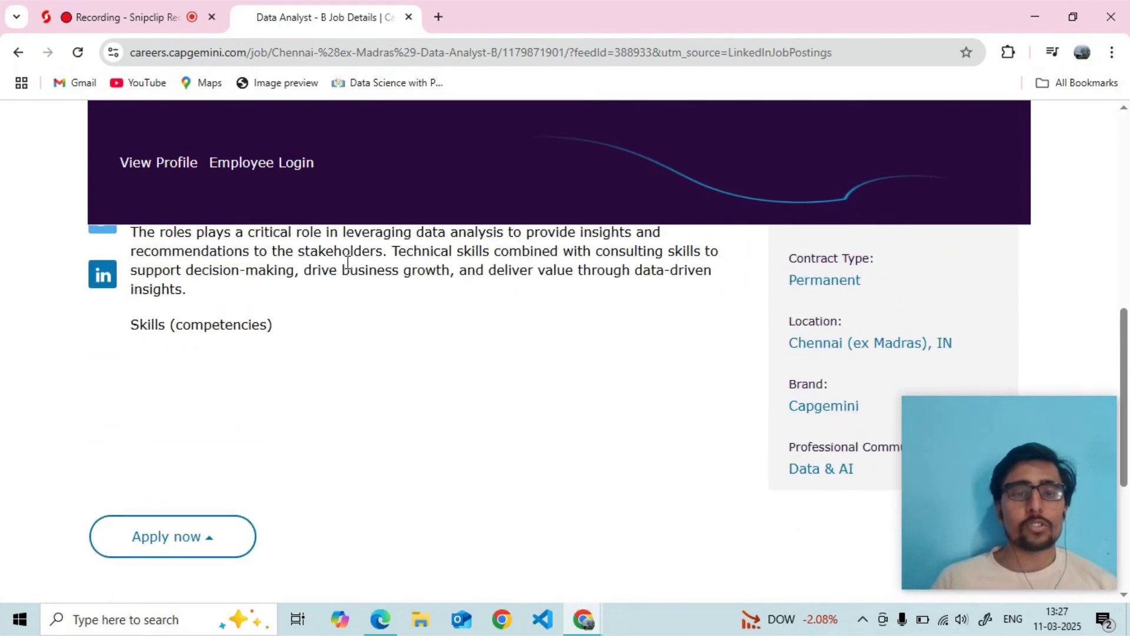
scroll(346, 263, up, 1)
scroll(348, 269, up, 1)
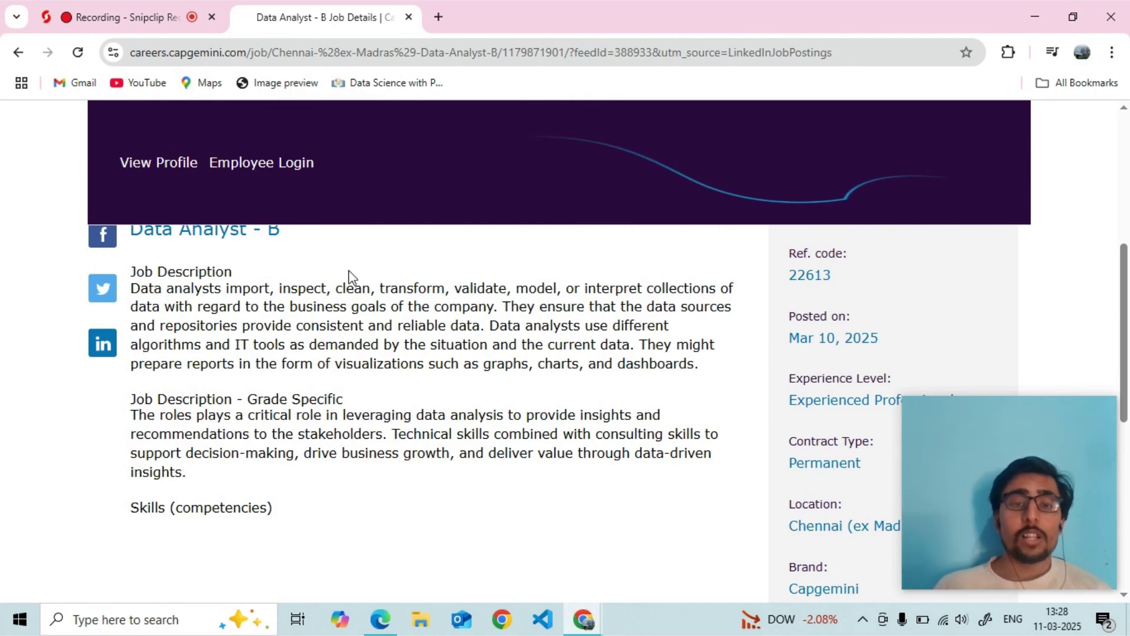
scroll(349, 277, down, 1)
scroll(349, 278, down, 3)
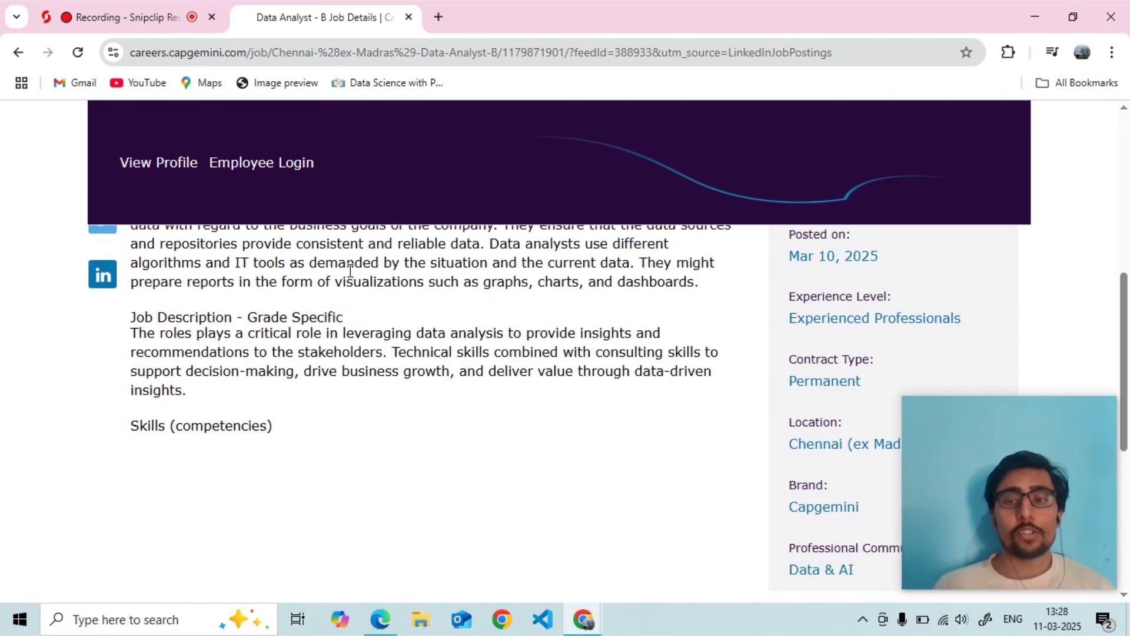
scroll(348, 275, down, 2)
scroll(349, 271, up, 1)
scroll(349, 271, up, 3)
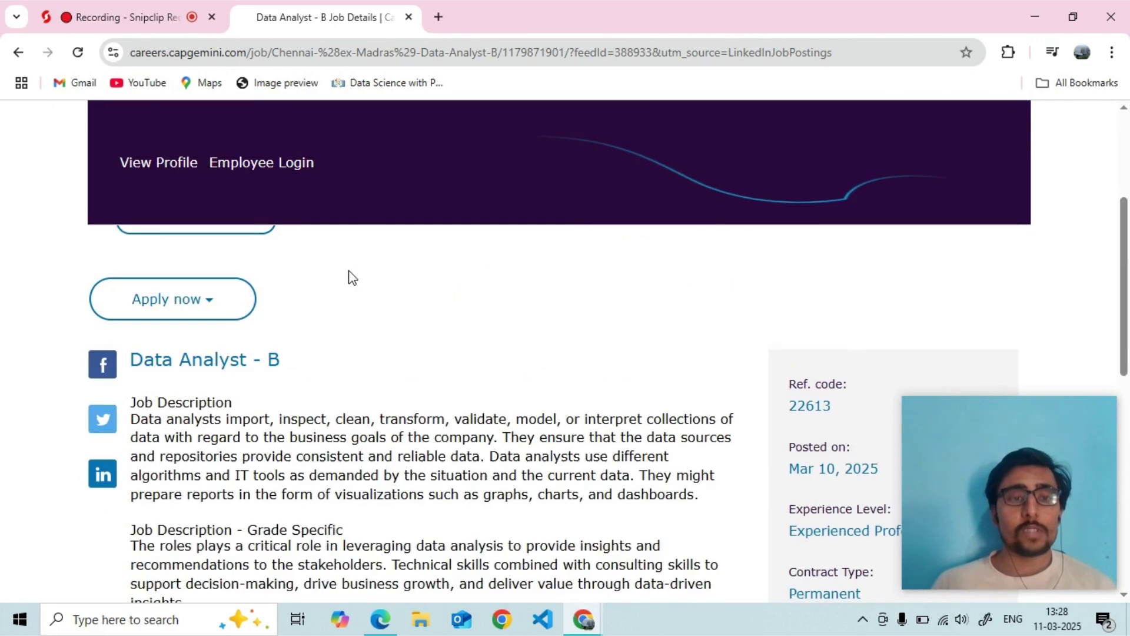
scroll(347, 277, down, 1)
scroll(349, 277, down, 5)
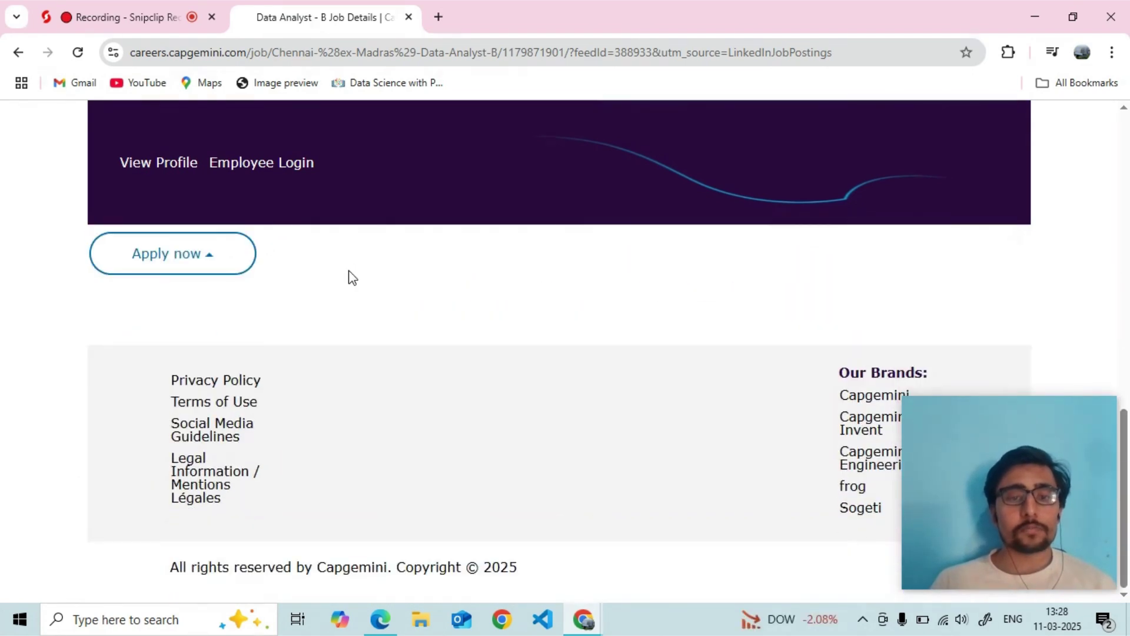
scroll(348, 277, up, 2)
scroll(349, 278, down, 2)
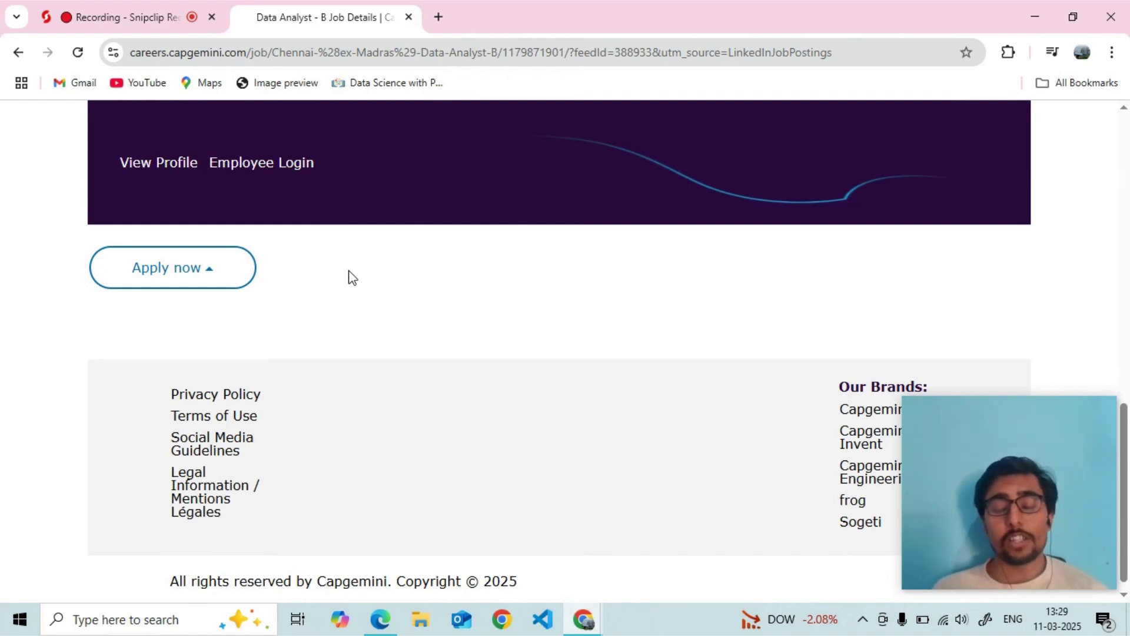
scroll(349, 277, down, 1)
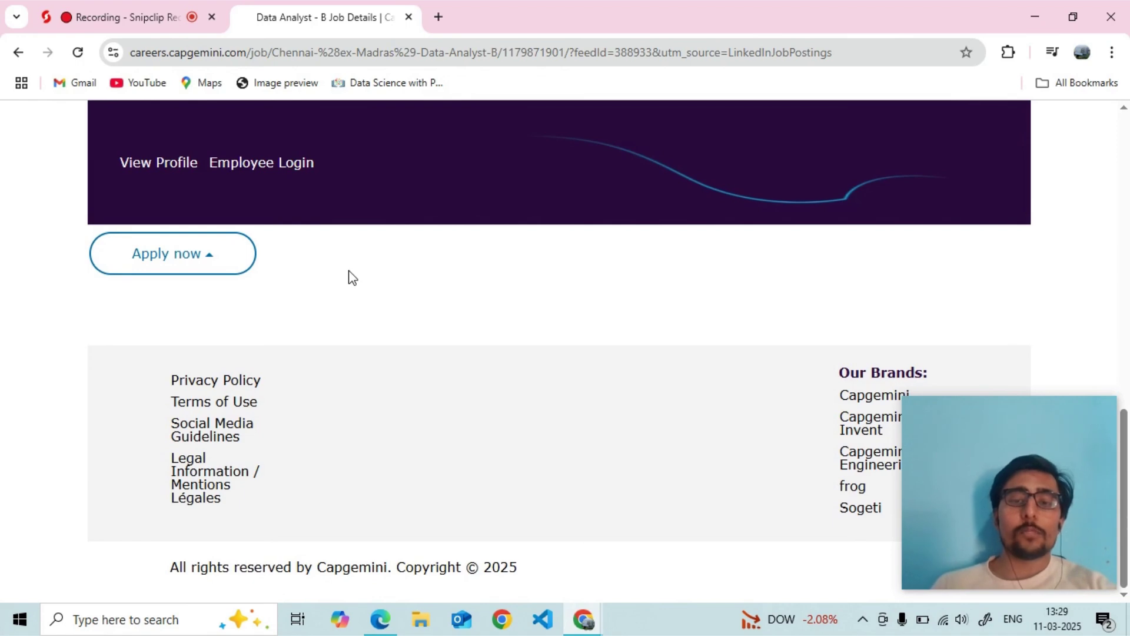